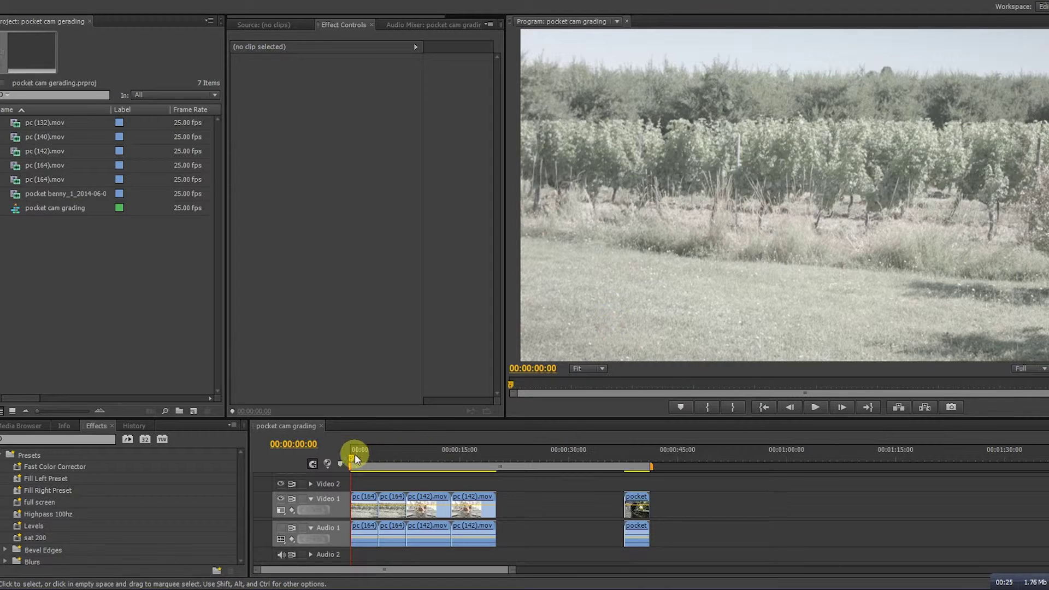
Search 'leve', drop Levels onto pc (164).mov in Video 1, and open its Levels Settings dialog.
{"action": "left_click_drag", "start_coordinate": [352, 454], "coordinate": [347, 503]}
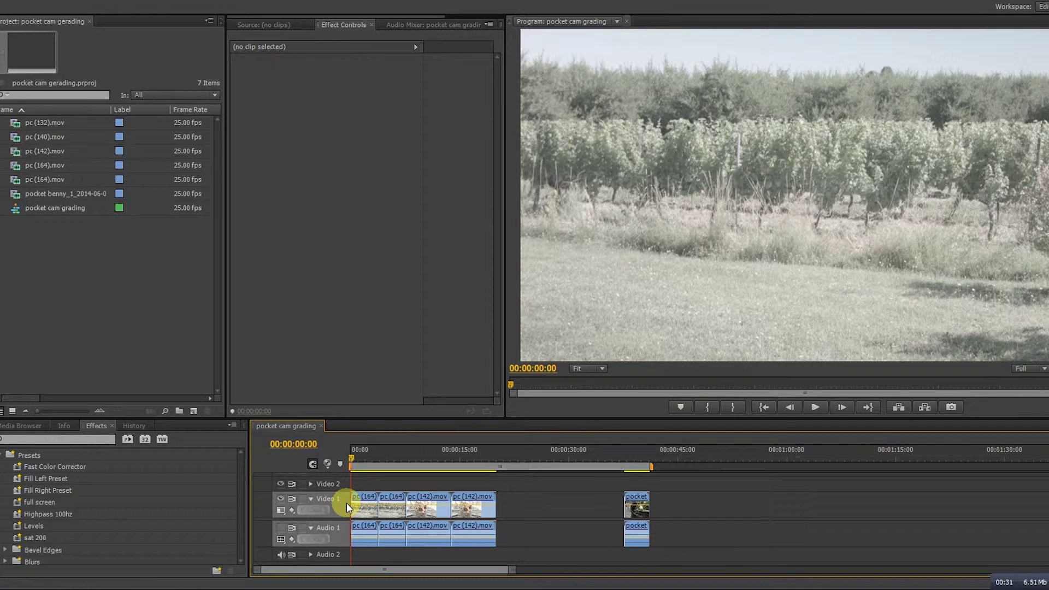
{"action": "left_click", "coordinate": [81, 438]}
{"action": "type", "text": "leve"}
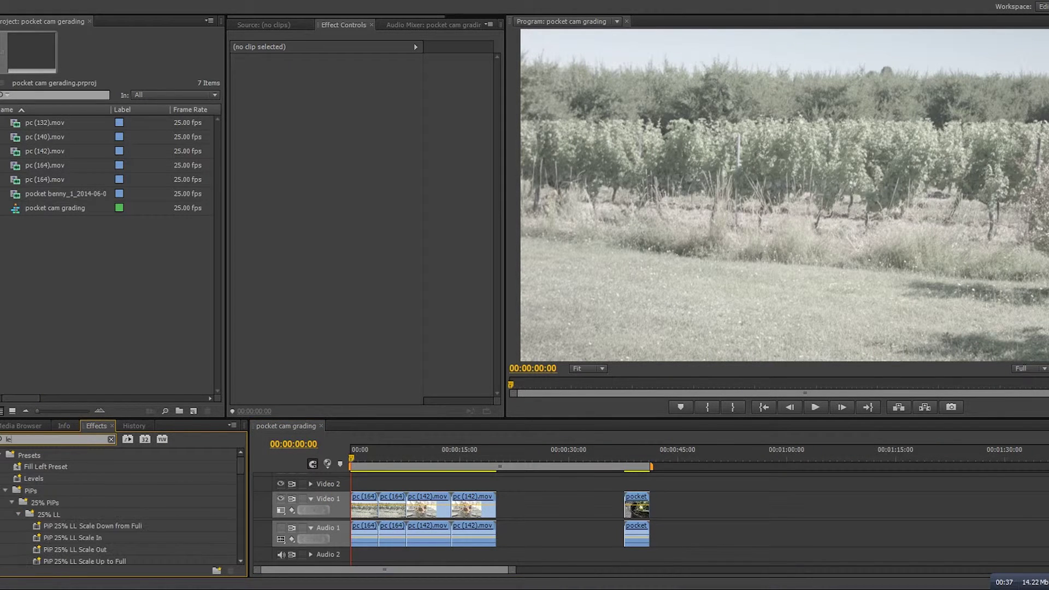
{"action": "left_click", "coordinate": [23, 541]}
{"action": "left_click_drag", "start_coordinate": [23, 541], "coordinate": [356, 496]}
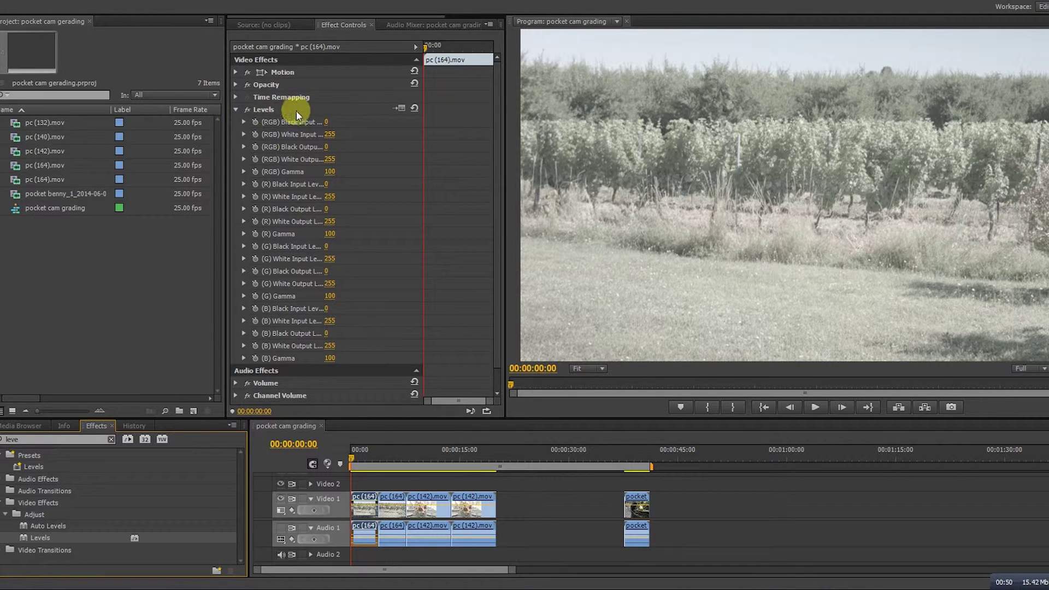
{"action": "left_click", "coordinate": [399, 109]}
{"action": "left_click", "coordinate": [399, 108]}
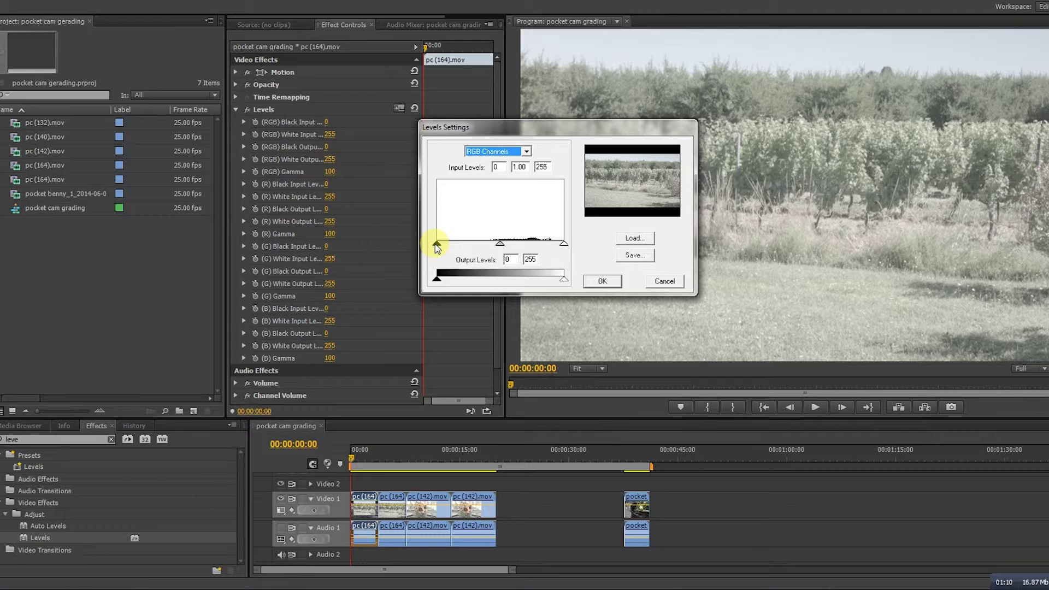
Set the Levels black input to 101 and white input to 235, then confirm.
{"action": "left_click_drag", "start_coordinate": [437, 245], "coordinate": [487, 246]}
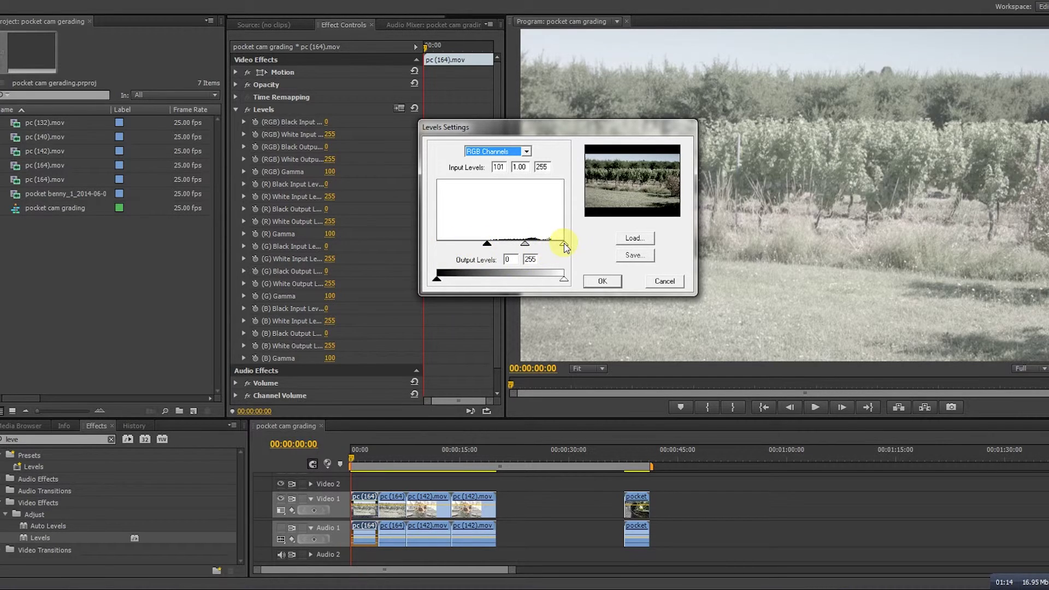
{"action": "left_click_drag", "start_coordinate": [564, 245], "coordinate": [555, 245]}
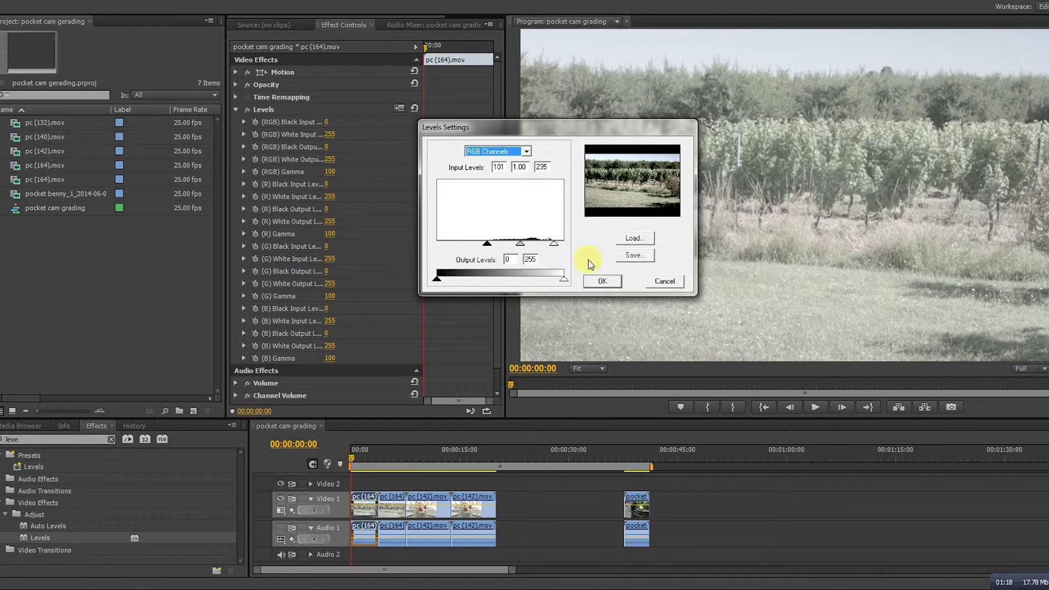
{"action": "left_click", "coordinate": [591, 279]}
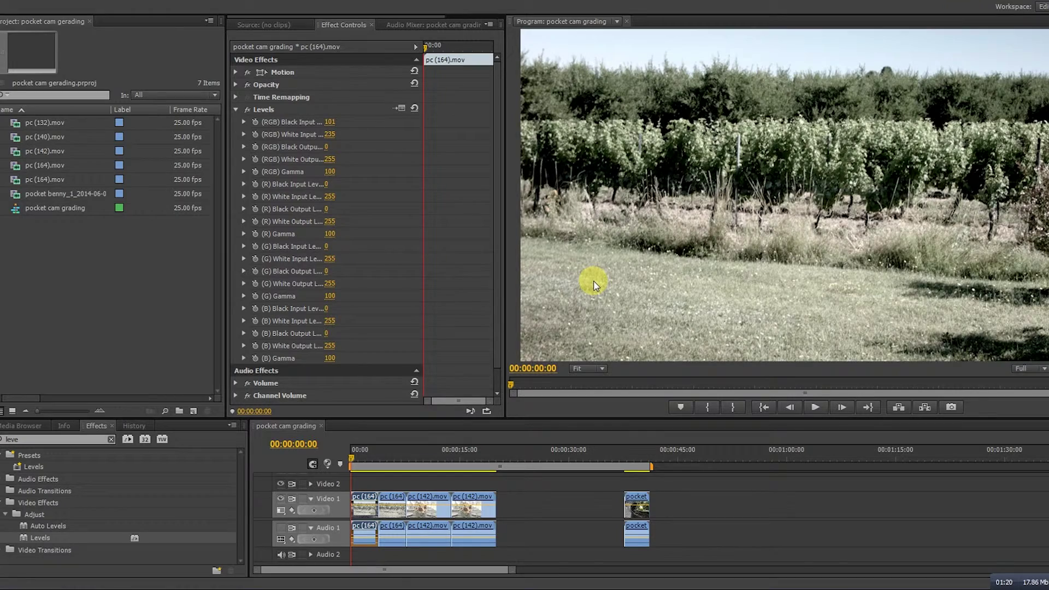
Toggle Levels on and off to compare the vineyard clip with and without it.
{"action": "left_click", "coordinate": [247, 109]}
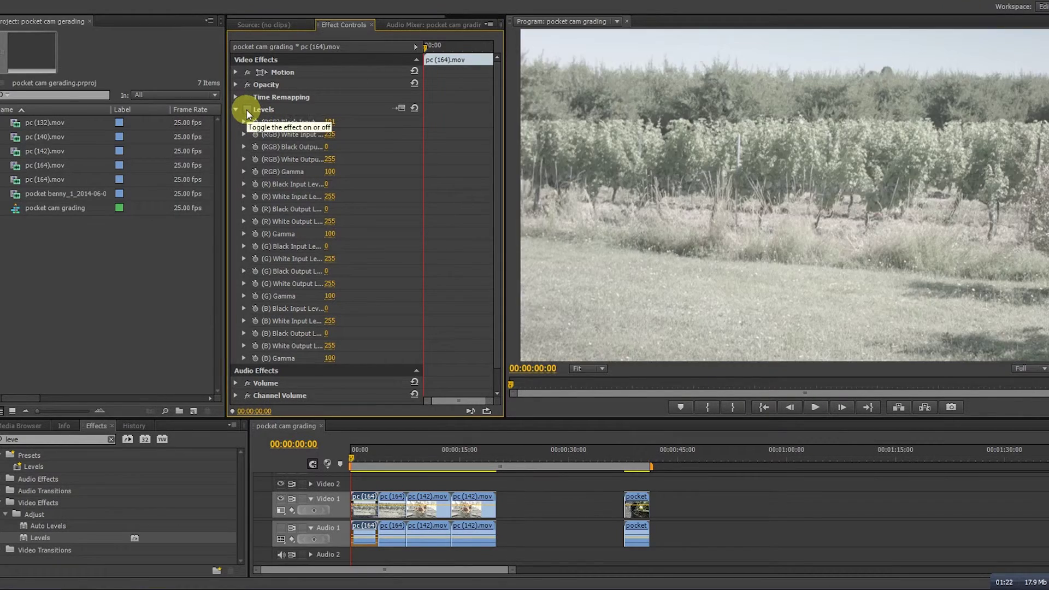
{"action": "left_click", "coordinate": [247, 109]}
{"action": "left_click", "coordinate": [248, 110]}
{"action": "left_click", "coordinate": [247, 110]}
{"action": "left_click", "coordinate": [247, 109]}
Lower the Levels black input to 81, compare again, and collapse the Levels parameters.
{"action": "left_click", "coordinate": [397, 109]}
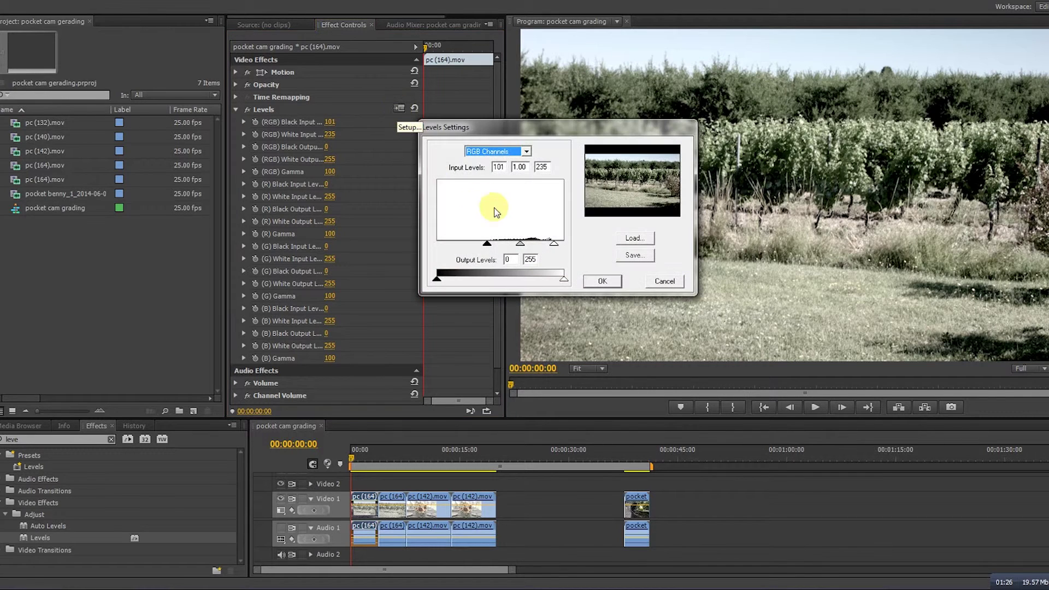
{"action": "left_click_drag", "start_coordinate": [486, 245], "coordinate": [477, 247]}
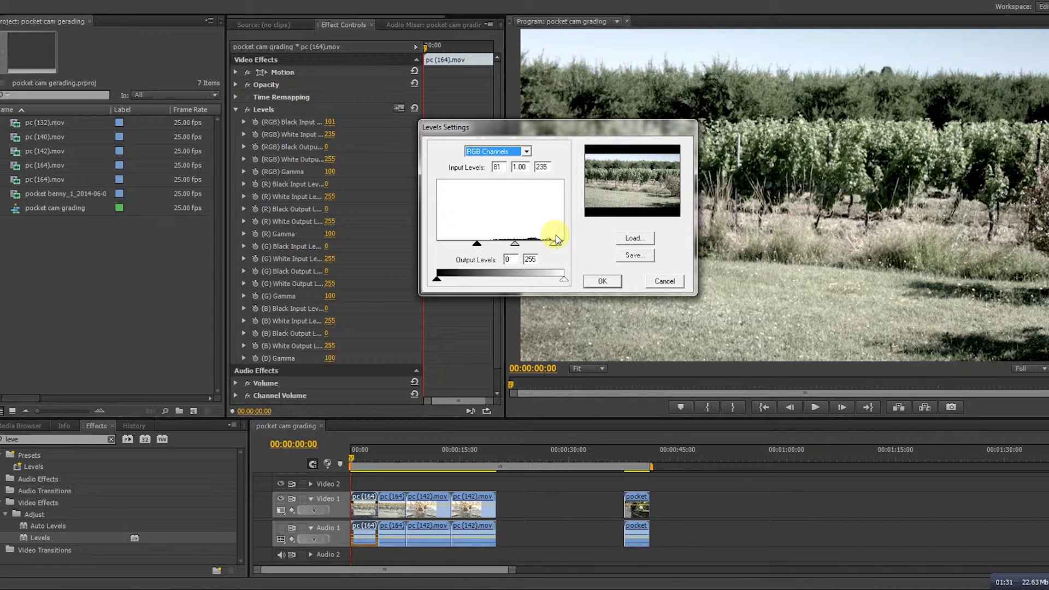
{"action": "left_click", "coordinate": [603, 281]}
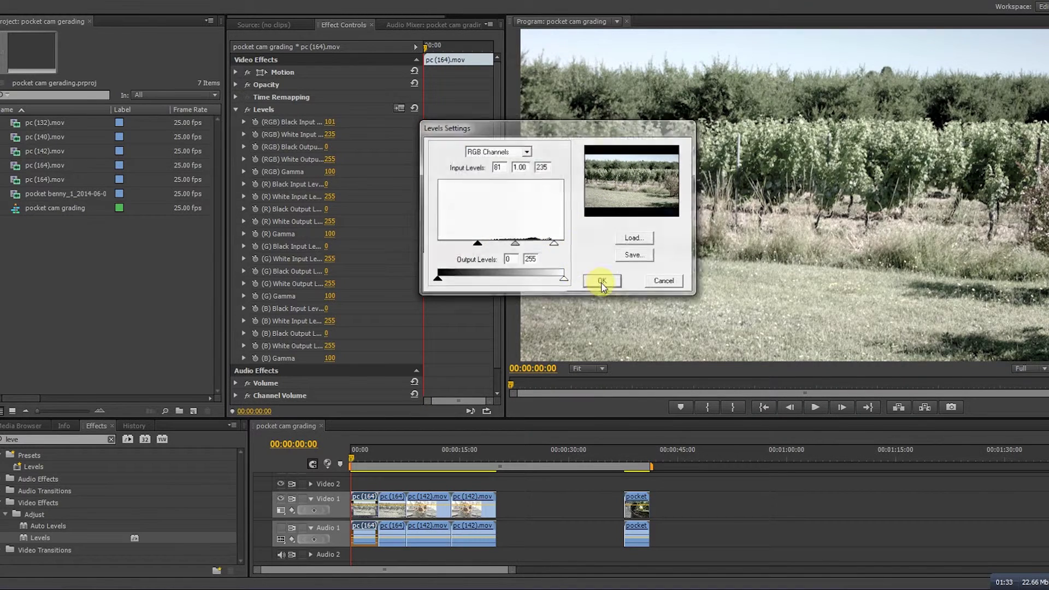
{"action": "left_click", "coordinate": [247, 110]}
{"action": "left_click", "coordinate": [246, 109]}
{"action": "left_click", "coordinate": [246, 109]}
{"action": "left_click", "coordinate": [246, 109]}
{"action": "left_click", "coordinate": [237, 109]}
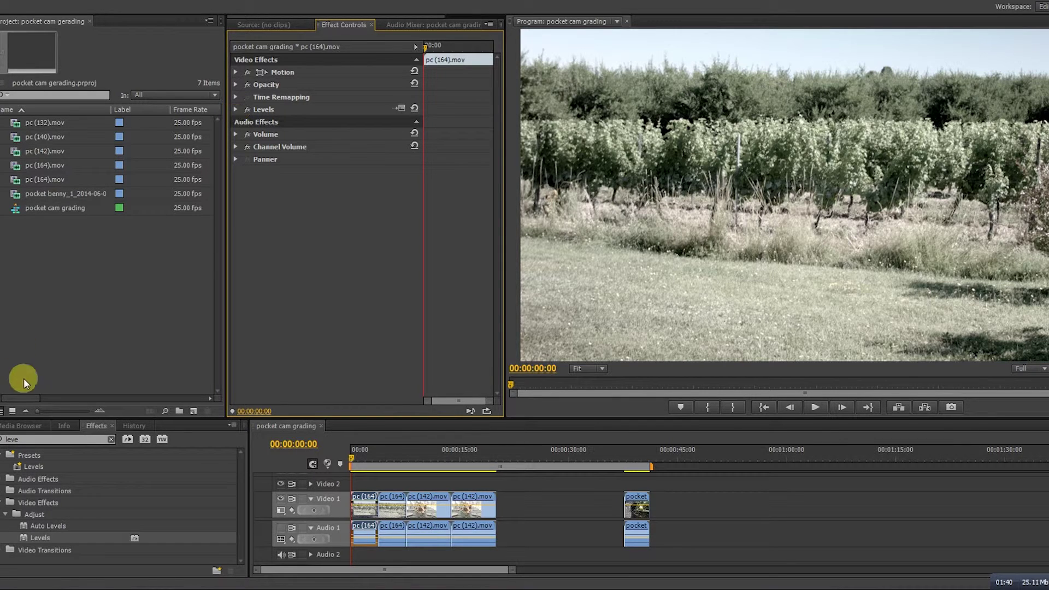
Search 'fast c', apply Fast Color Corrector to pc (164).mov, and set Saturation to 158.
{"action": "left_click", "coordinate": [7, 439]}
{"action": "type", "text": "fast"}
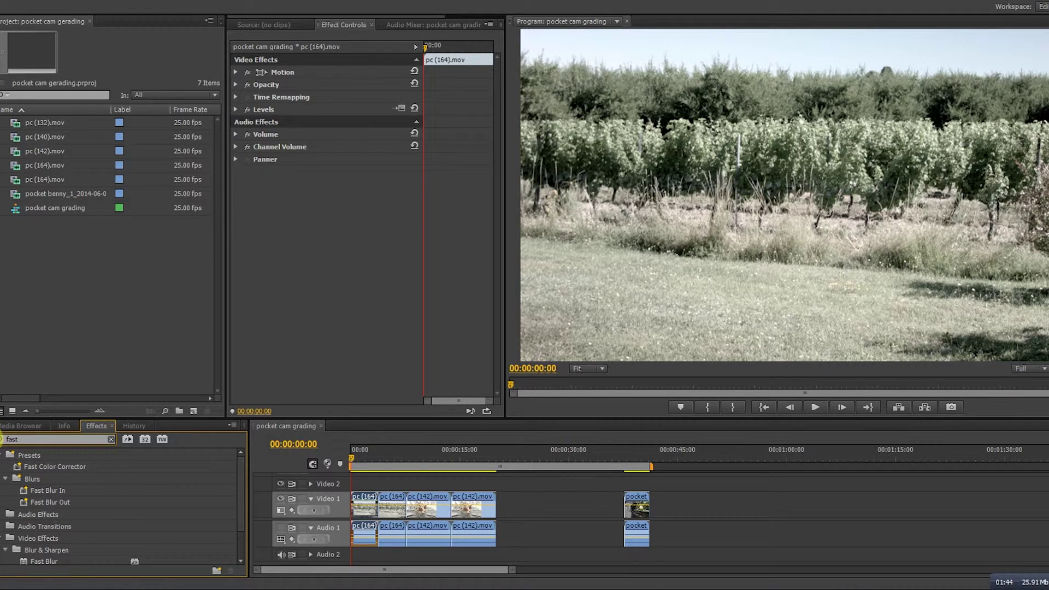
{"action": "type", "text": " c"}
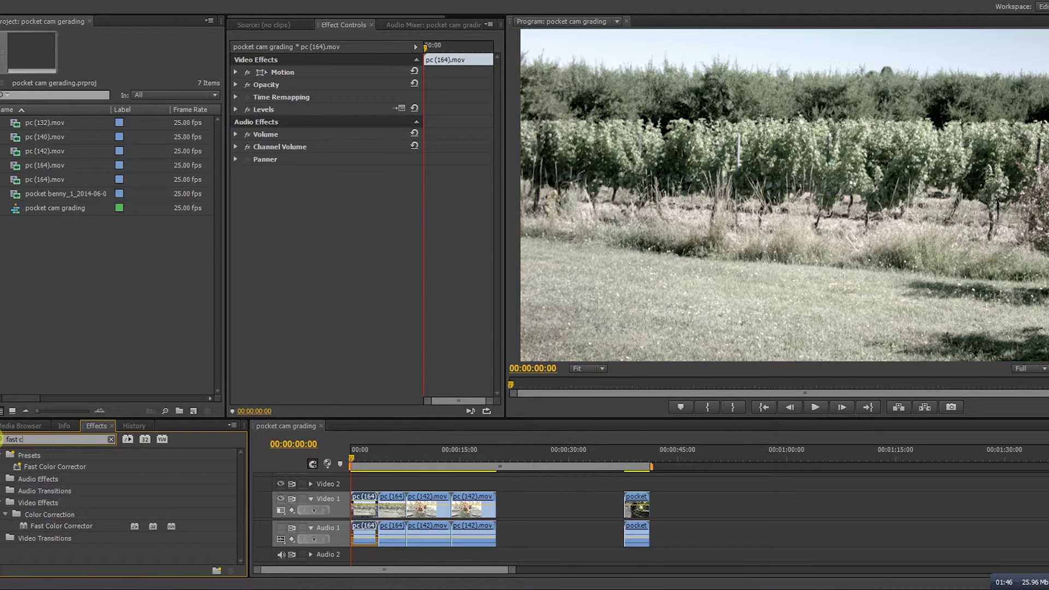
{"action": "left_click_drag", "start_coordinate": [39, 527], "coordinate": [360, 494]}
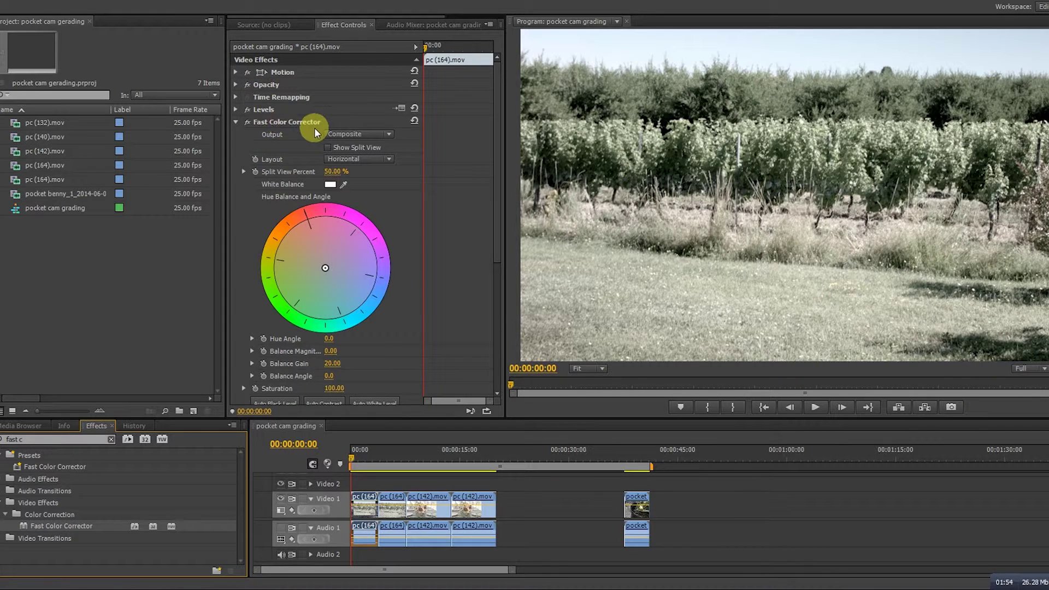
{"action": "scroll", "coordinate": [314, 126], "scroll_direction": "down", "scroll_amount": 3}
{"action": "scroll", "coordinate": [314, 140], "scroll_direction": "down", "scroll_amount": 1}
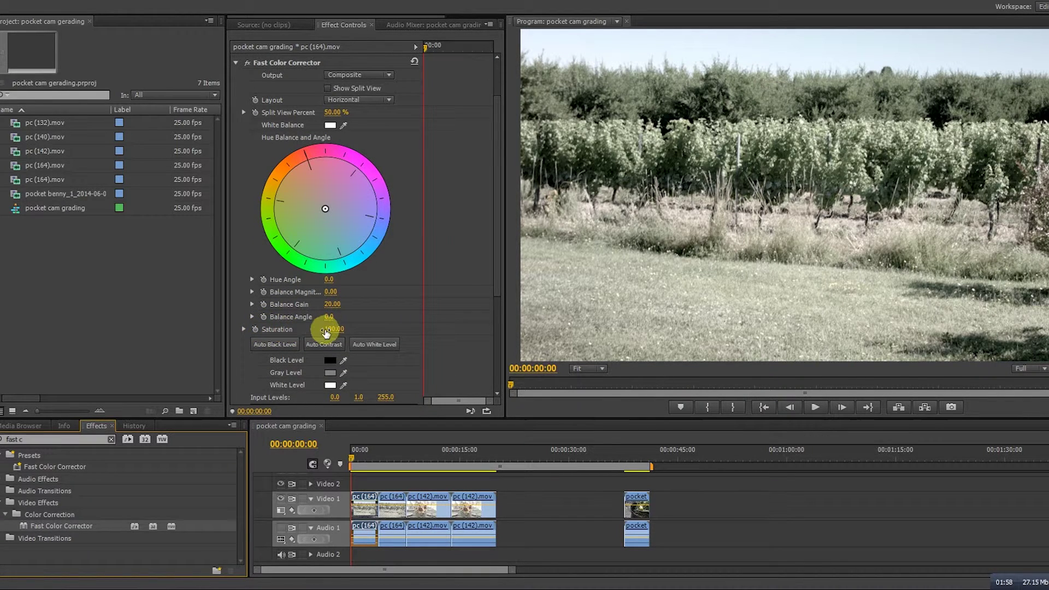
{"action": "left_click_drag", "start_coordinate": [326, 332], "coordinate": [335, 333]}
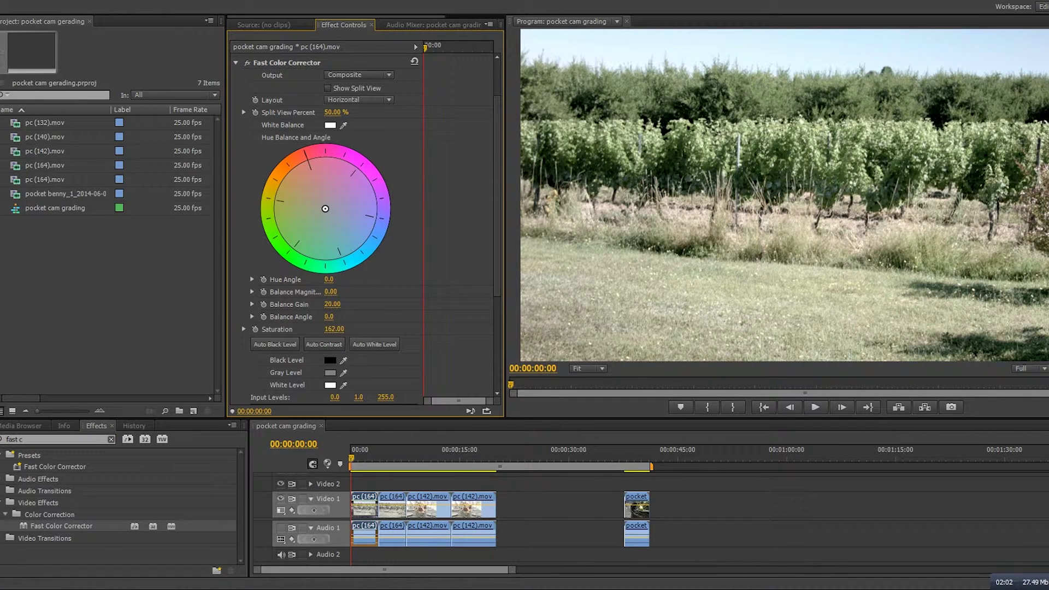
{"action": "left_click_drag", "start_coordinate": [335, 329], "coordinate": [332, 329]}
Scrub through the graded vineyard clip, then park the playhead at 00:00:09:19 on the flower shot.
{"action": "left_click_drag", "start_coordinate": [355, 457], "coordinate": [390, 463]}
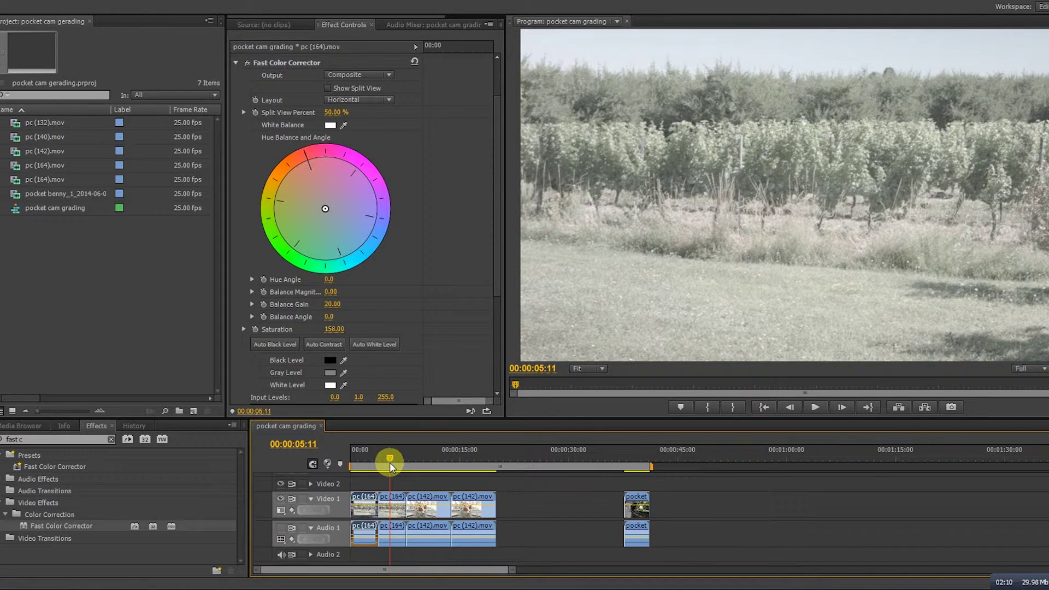
{"action": "left_click_drag", "start_coordinate": [389, 462], "coordinate": [346, 469]}
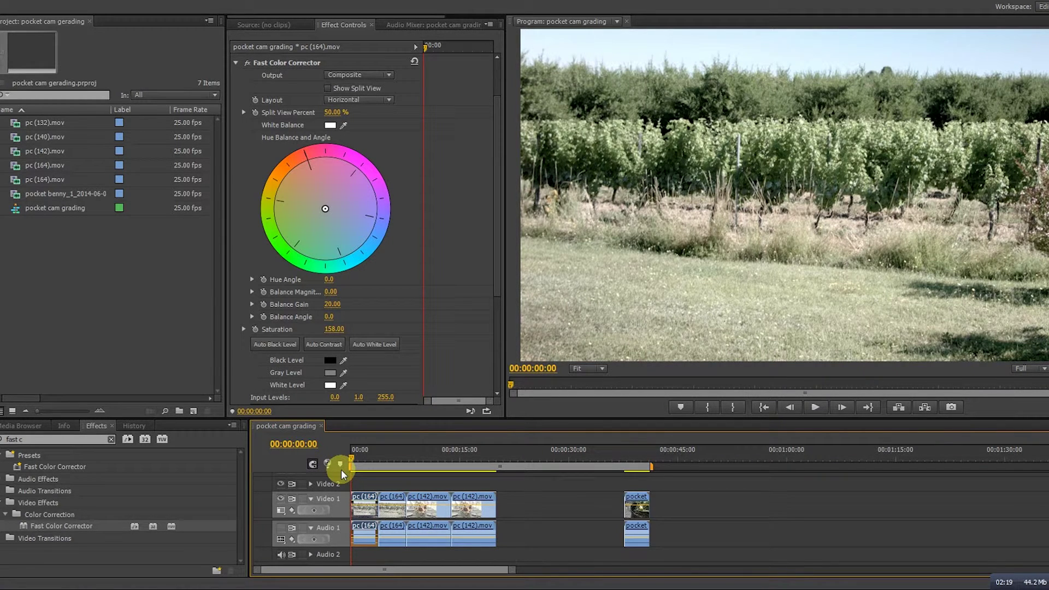
{"action": "left_click_drag", "start_coordinate": [355, 453], "coordinate": [422, 491]}
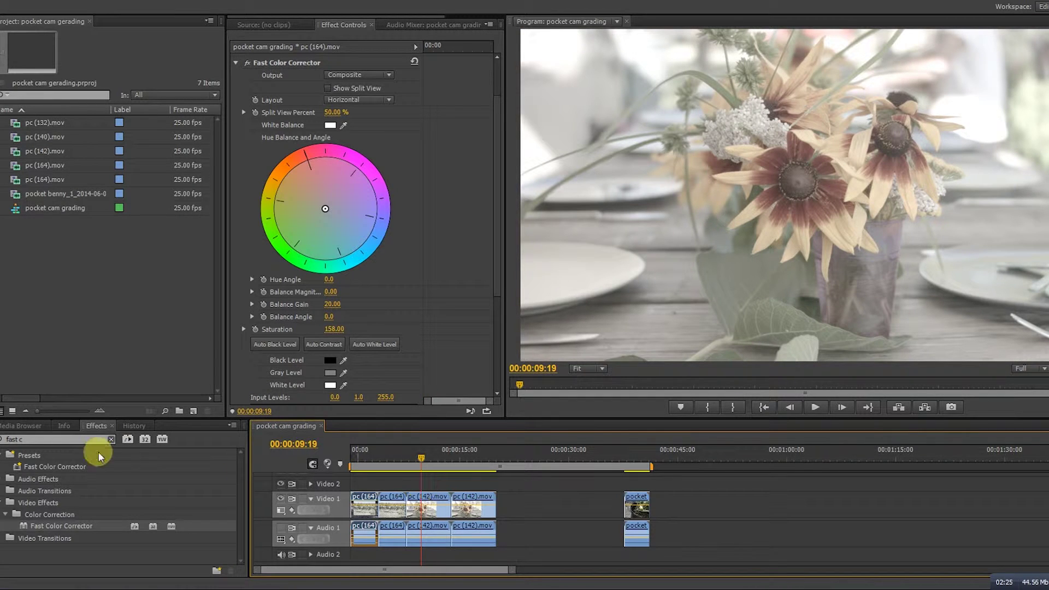
Search 'leve' and drop the Levels effect onto the flower clip pc (142).mov.
{"action": "left_click_drag", "start_coordinate": [80, 438], "coordinate": [3, 435]}
{"action": "type", "text": "leve"}
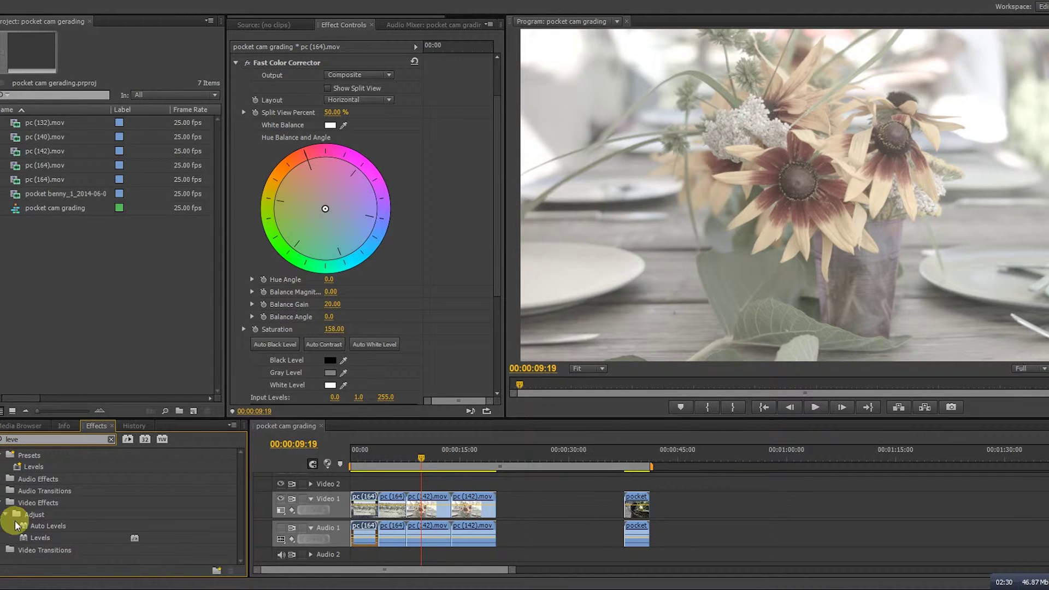
{"action": "left_click_drag", "start_coordinate": [19, 539], "coordinate": [434, 506]}
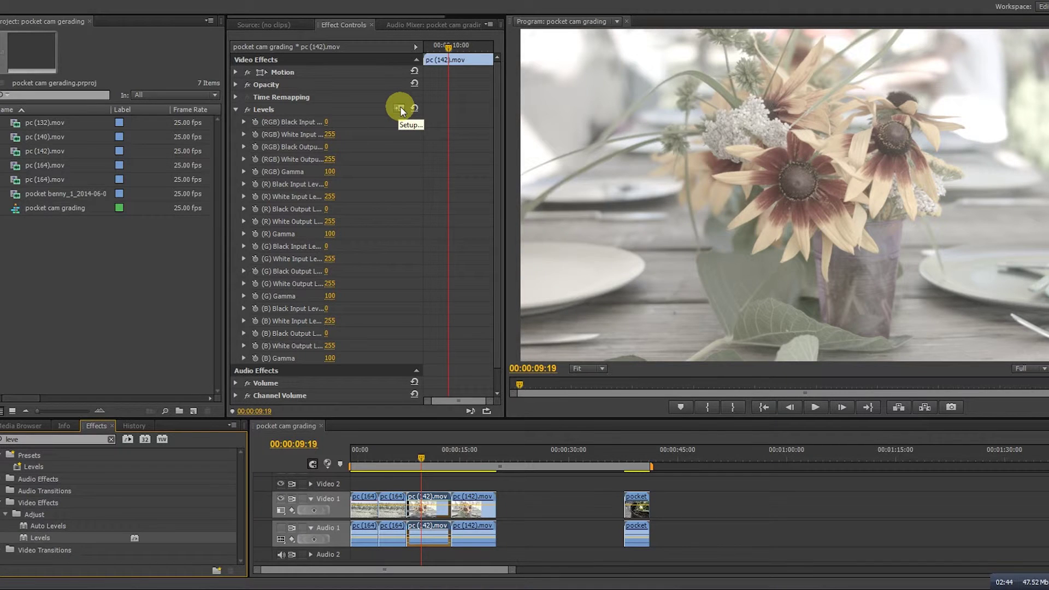
Set the flower clip's Levels black input to 121 and confirm.
{"action": "left_click", "coordinate": [400, 108]}
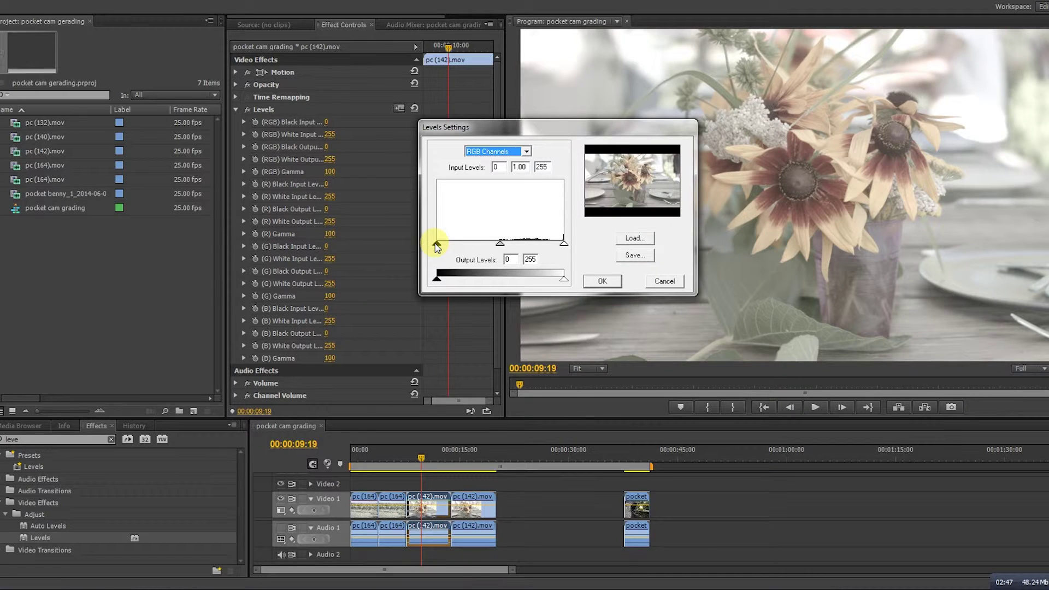
{"action": "left_click_drag", "start_coordinate": [437, 246], "coordinate": [497, 250]}
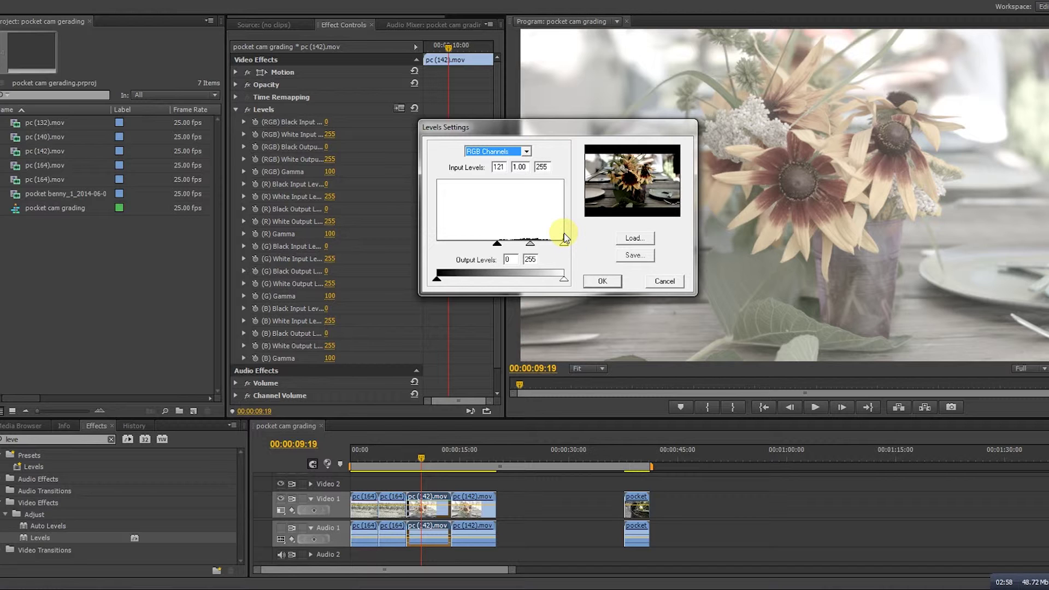
{"action": "left_click", "coordinate": [601, 280]}
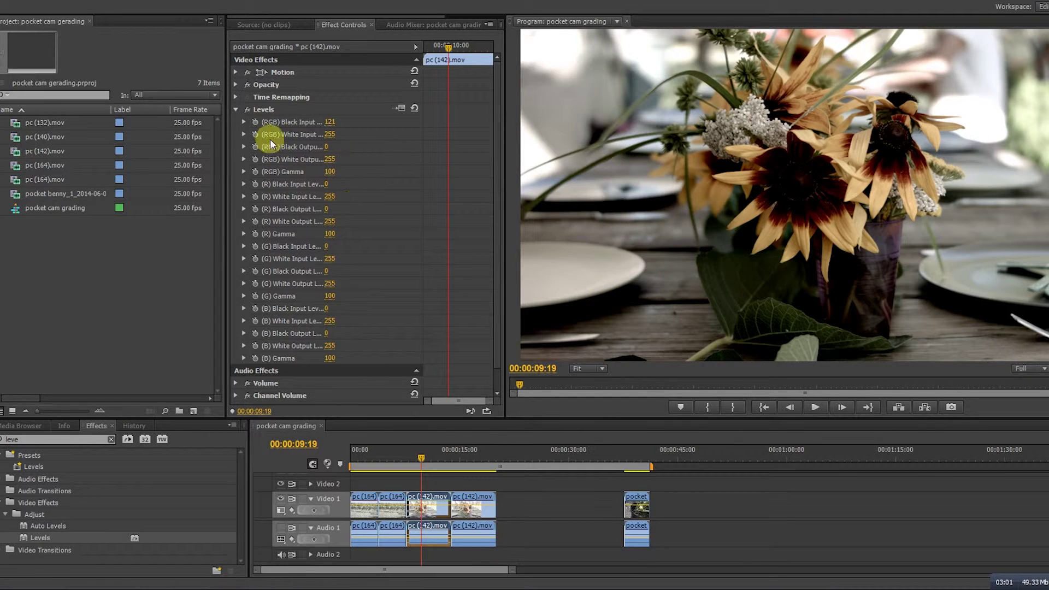
Toggle Levels on and off to compare the flower clip with and without it.
{"action": "left_click", "coordinate": [245, 111]}
{"action": "left_click", "coordinate": [244, 111]}
{"action": "left_click", "coordinate": [245, 111]}
{"action": "left_click", "coordinate": [244, 110]}
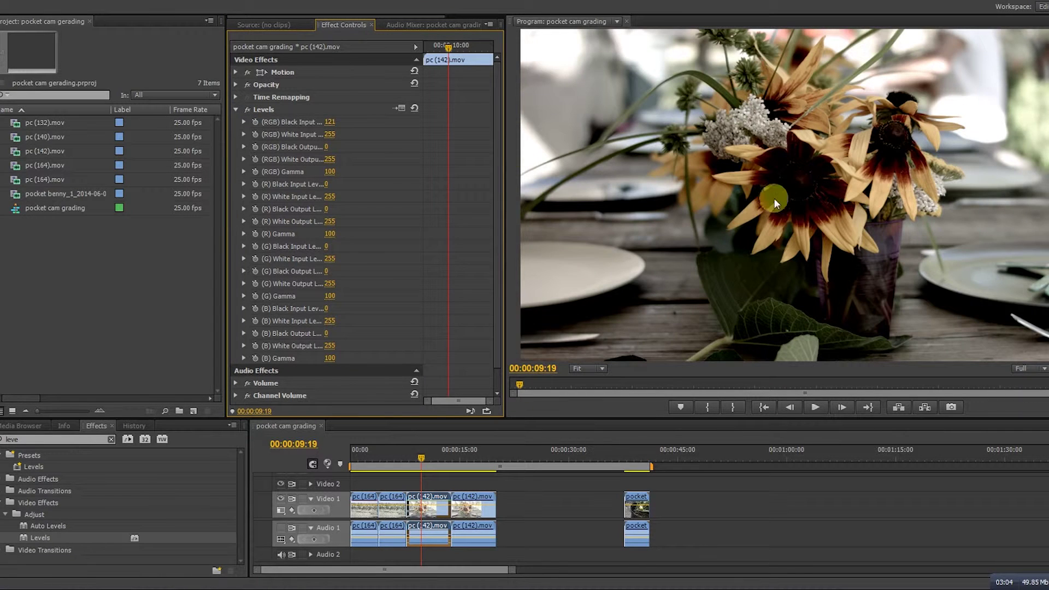
{"action": "left_click", "coordinate": [244, 110]}
{"action": "left_click", "coordinate": [244, 110]}
{"action": "left_click", "coordinate": [244, 110]}
Refine the flower clip's Levels black input down to 98 and confirm.
{"action": "left_click", "coordinate": [401, 107]}
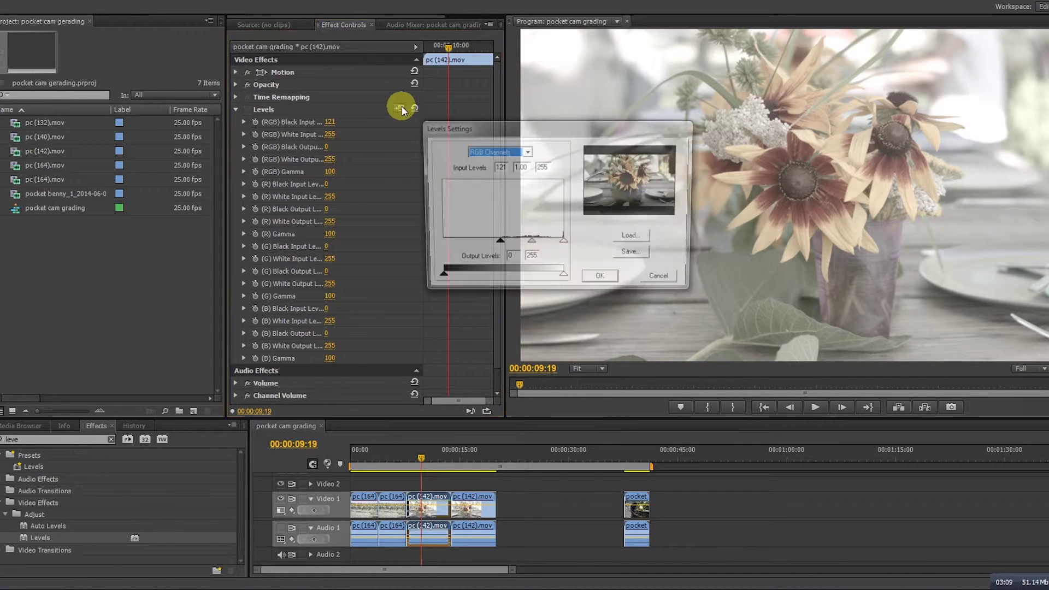
{"action": "left_click", "coordinate": [498, 243]}
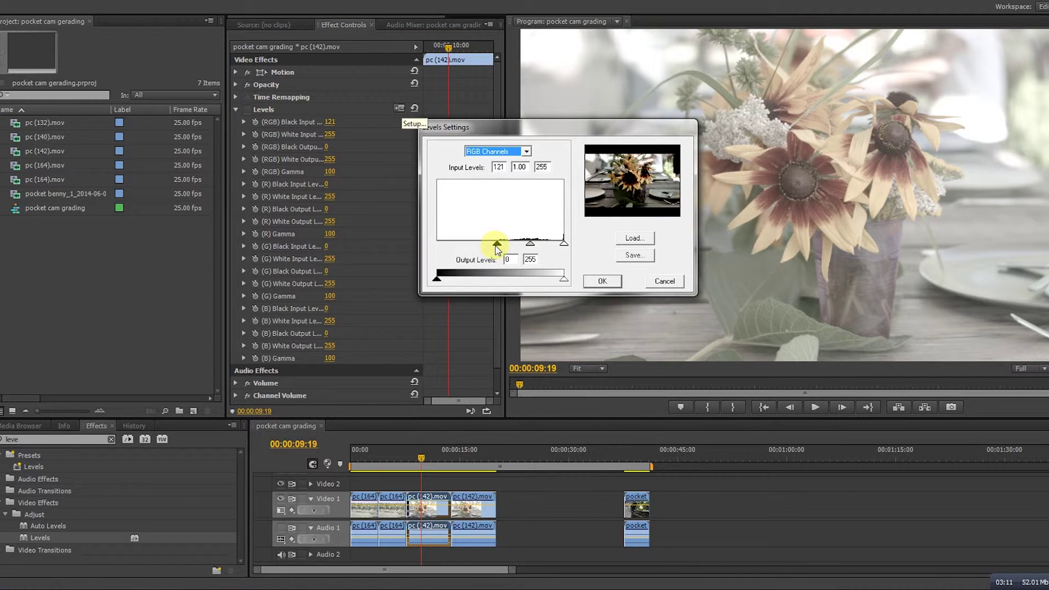
{"action": "left_click_drag", "start_coordinate": [498, 246], "coordinate": [488, 248]}
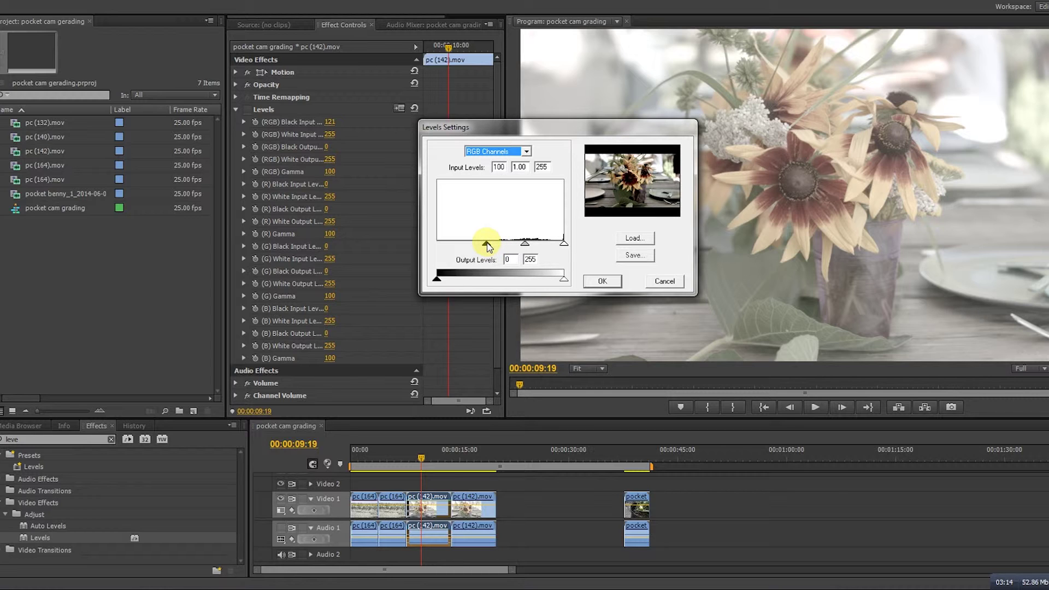
{"action": "left_click", "coordinate": [482, 242]}
{"action": "mouse_move", "coordinate": [482, 243]}
{"action": "left_mouse_down"}
{"action": "mouse_move", "coordinate": [497, 241]}
{"action": "mouse_move", "coordinate": [482, 242]}
{"action": "left_mouse_up"}
{"action": "left_click", "coordinate": [601, 281]}
Toggle Levels off and on to compare the softer grade, leaving it enabled.
{"action": "left_click", "coordinate": [251, 110]}
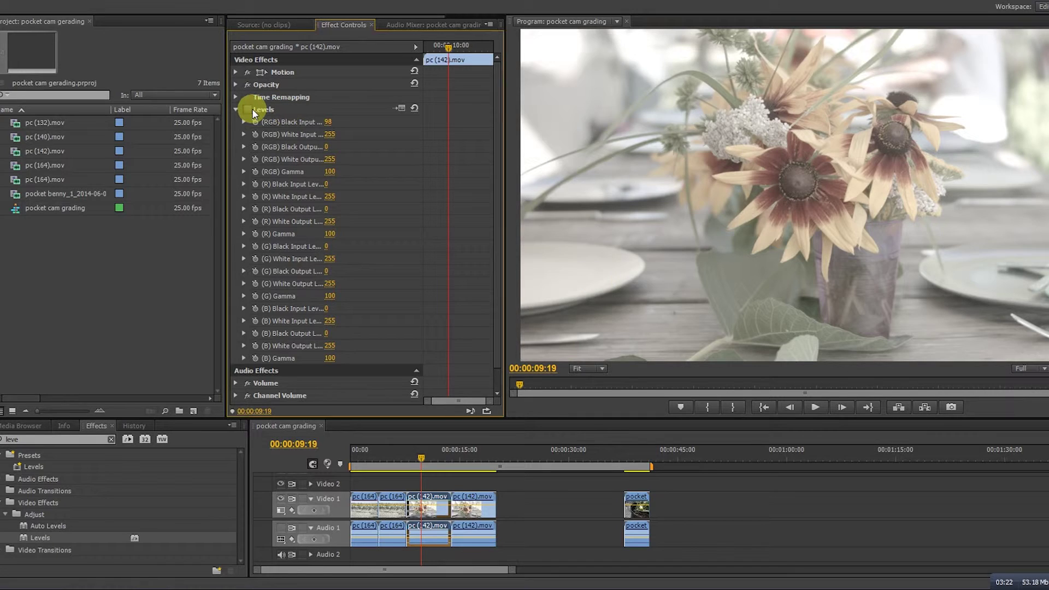
{"action": "left_click", "coordinate": [252, 110]}
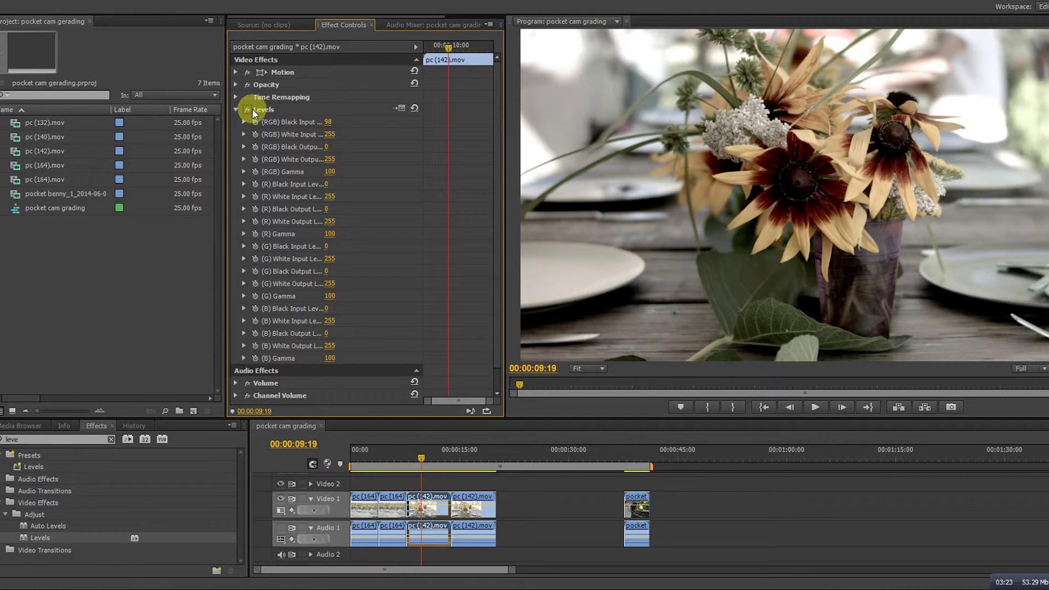
{"action": "left_click", "coordinate": [251, 110]}
{"action": "left_click", "coordinate": [251, 110]}
{"action": "left_click", "coordinate": [251, 110]}
{"action": "left_click", "coordinate": [251, 110]}
Search for Fast Color Corrector and apply it to pc (142).mov.
{"action": "double_click", "coordinate": [33, 440]}
{"action": "key", "text": "BackSpace"}
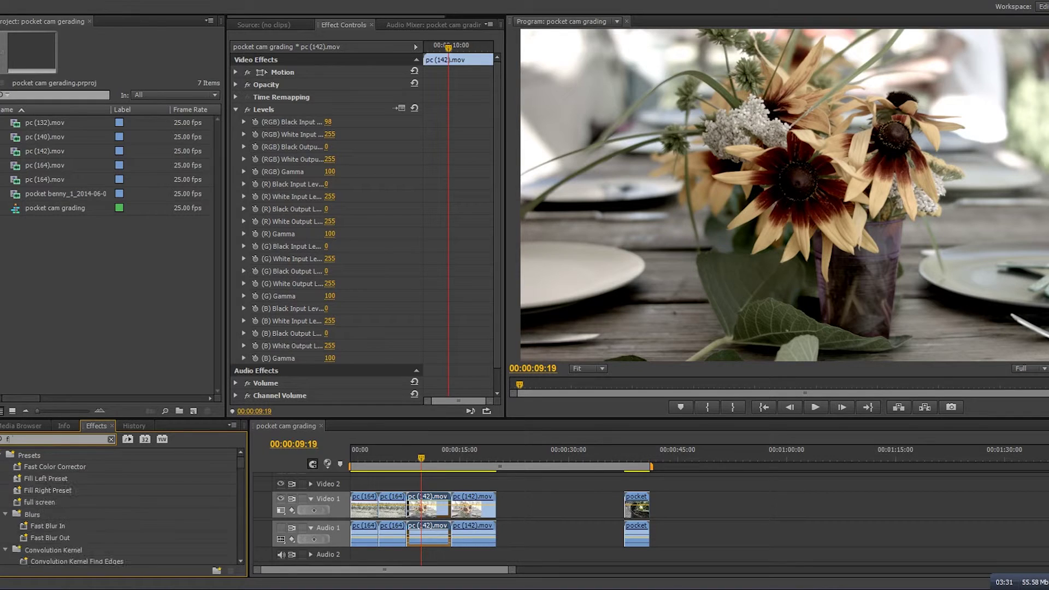
{"action": "type", "text": "st"}
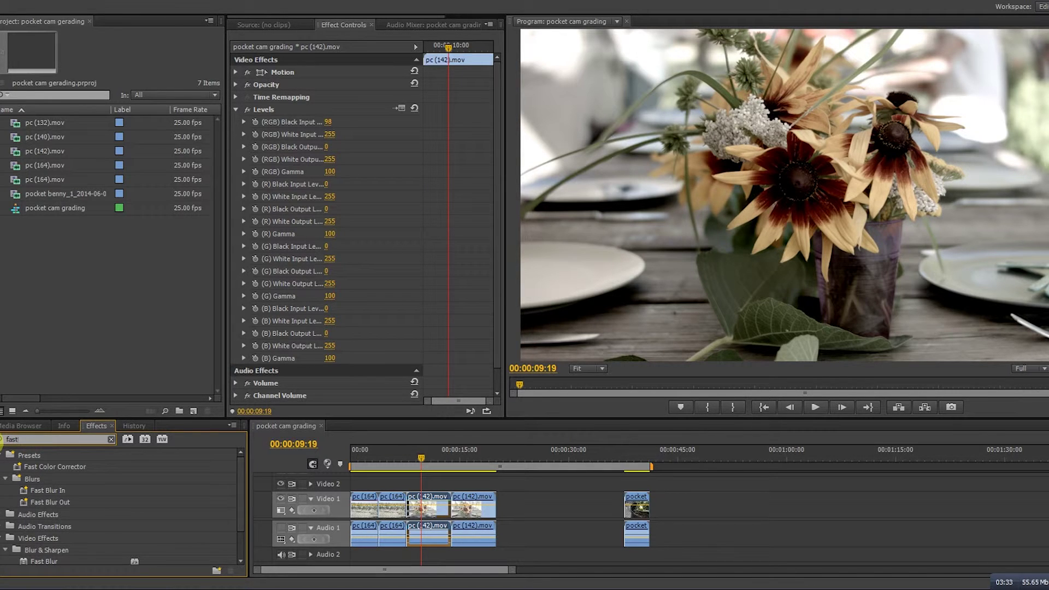
{"action": "left_click", "coordinate": [31, 466]}
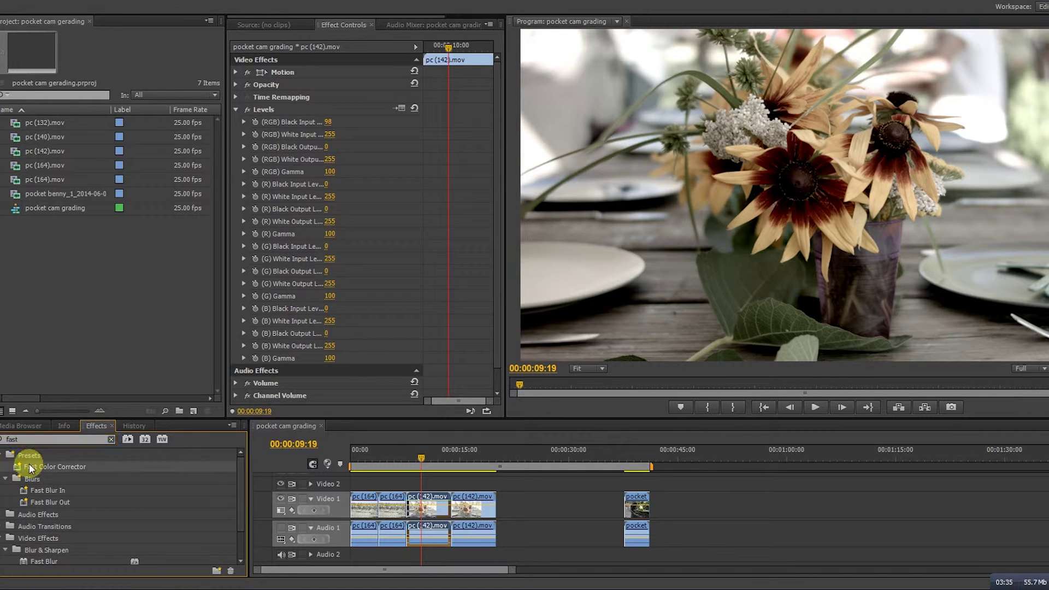
{"action": "scroll", "coordinate": [37, 554], "scroll_direction": "down", "scroll_amount": 1}
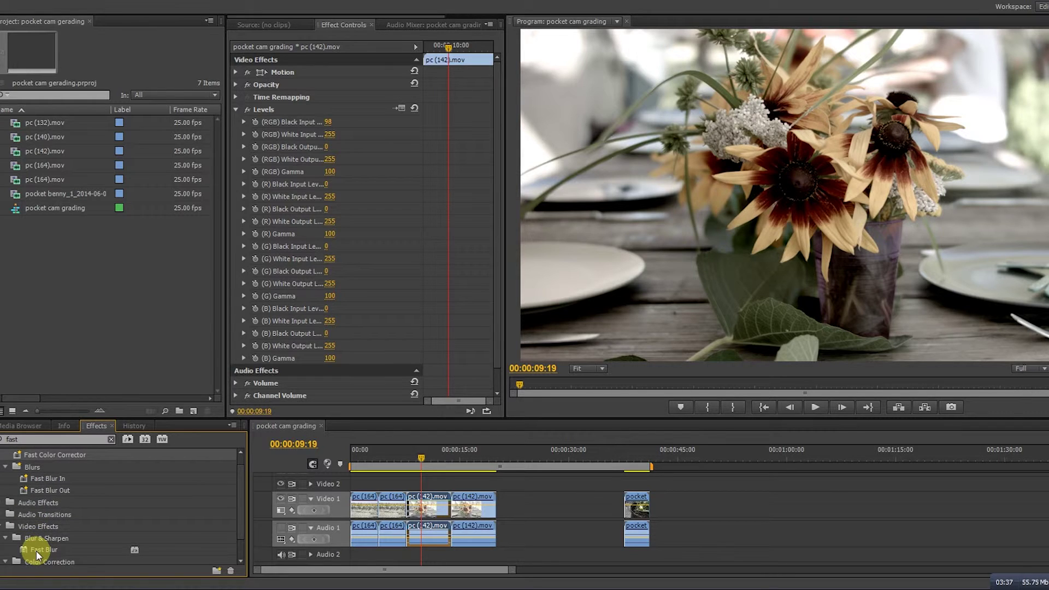
{"action": "scroll", "coordinate": [36, 551], "scroll_direction": "down", "scroll_amount": 1}
{"action": "left_click", "coordinate": [47, 560]}
{"action": "left_click_drag", "start_coordinate": [47, 561], "coordinate": [426, 507]}
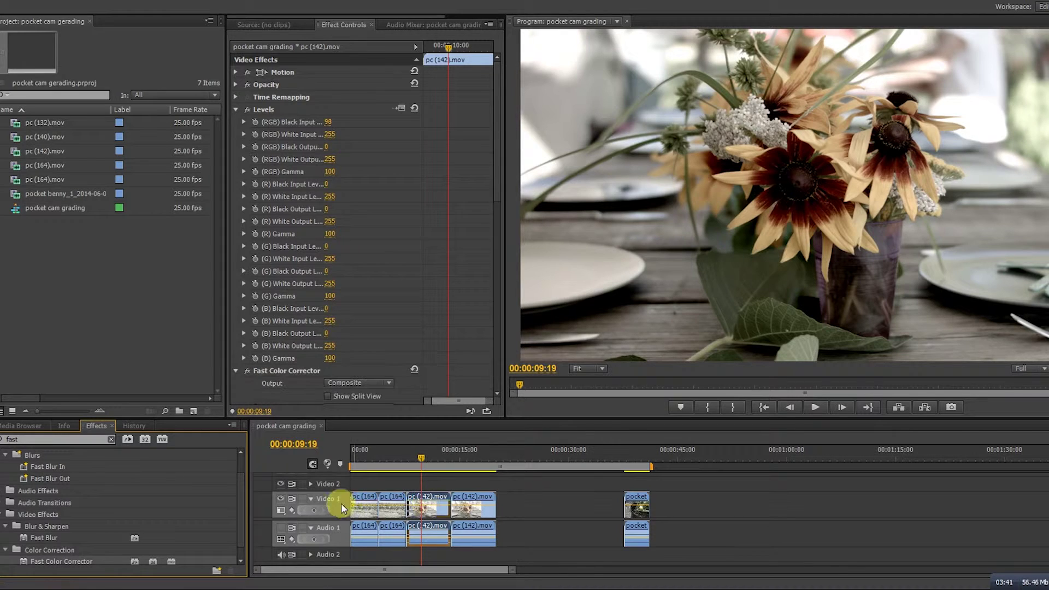
Collapse Levels and raise the Fast Color Corrector Saturation to 135.
{"action": "left_click", "coordinate": [235, 110]}
{"action": "scroll", "coordinate": [295, 178], "scroll_direction": "down", "scroll_amount": 3}
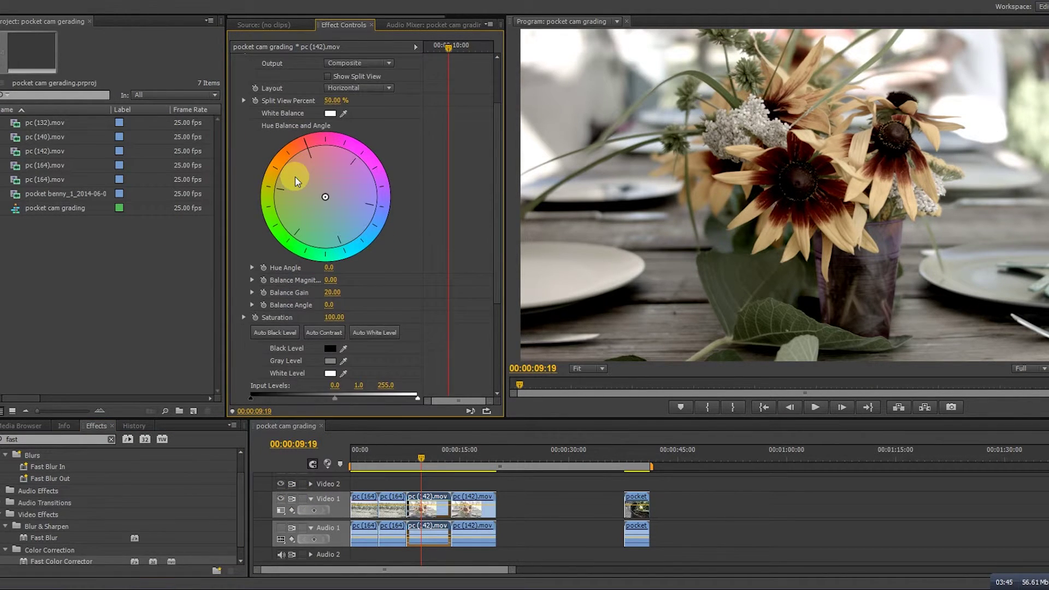
{"action": "scroll", "coordinate": [295, 176], "scroll_direction": "down", "scroll_amount": 3}
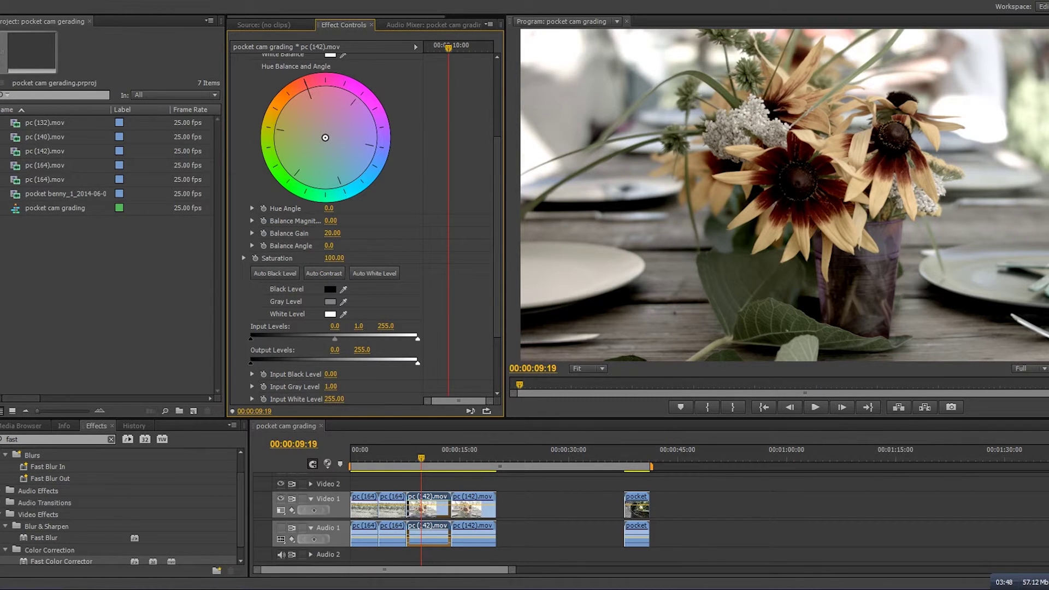
{"action": "mouse_move", "coordinate": [334, 258]}
{"action": "left_mouse_down"}
{"action": "mouse_move", "coordinate": [346, 262]}
{"action": "mouse_move", "coordinate": [326, 277]}
{"action": "left_mouse_up"}
Scrub the playhead forward to 00:00:16:24, then back to 00:00:10:09.
{"action": "left_click_drag", "start_coordinate": [429, 475], "coordinate": [476, 467]}
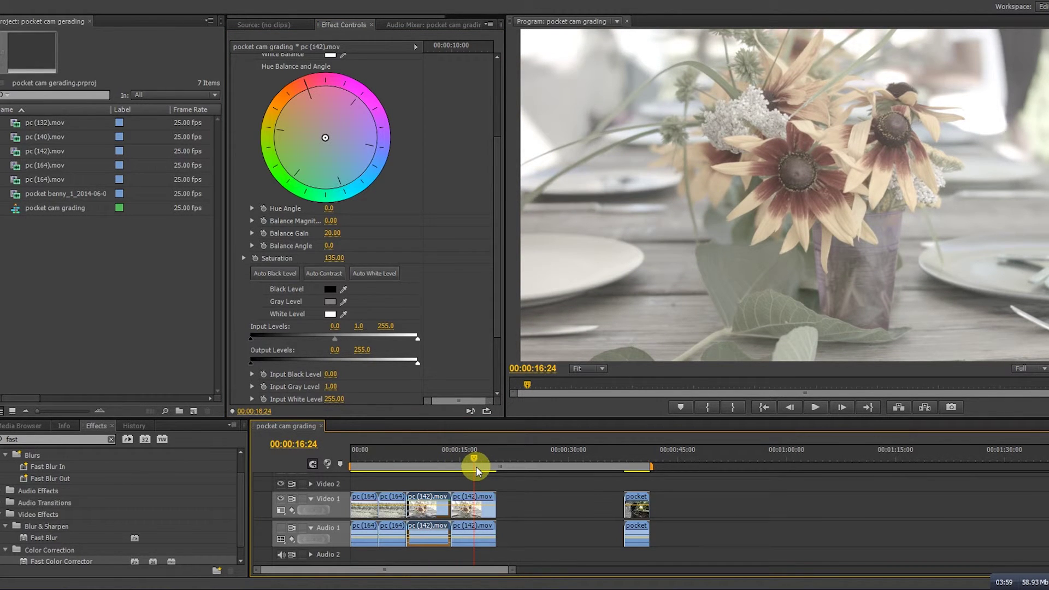
{"action": "left_click_drag", "start_coordinate": [476, 467], "coordinate": [429, 471]}
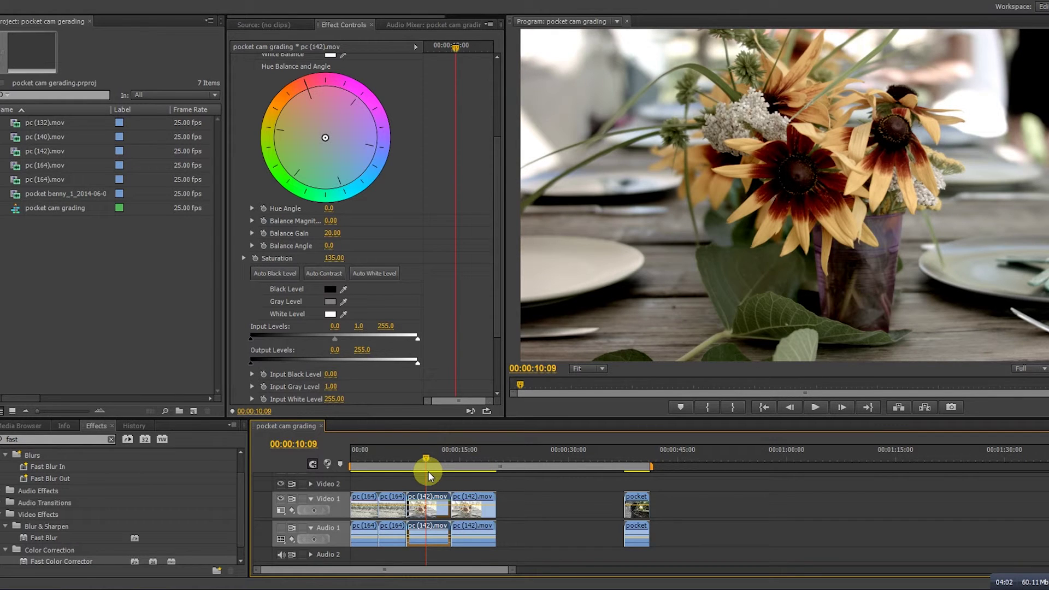